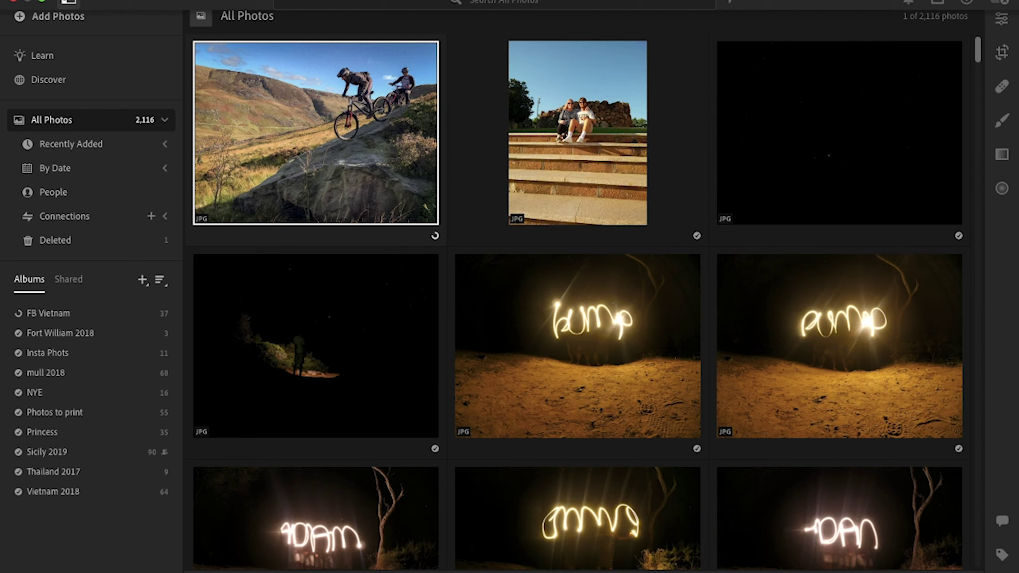
Step: Send P1040902 2.JPG from Downloads to import review, then cancel that import
click(20, 21)
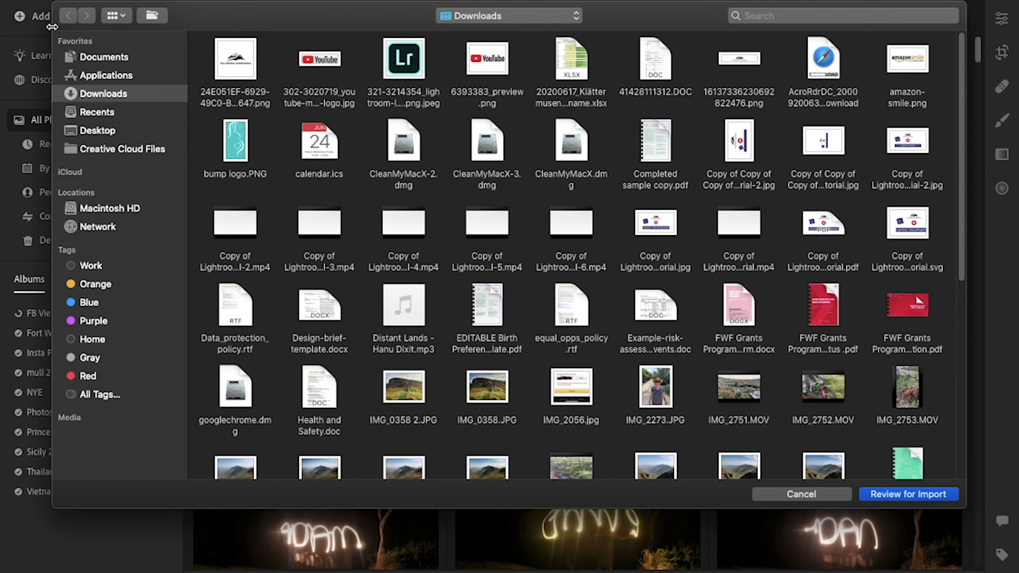
click(96, 57)
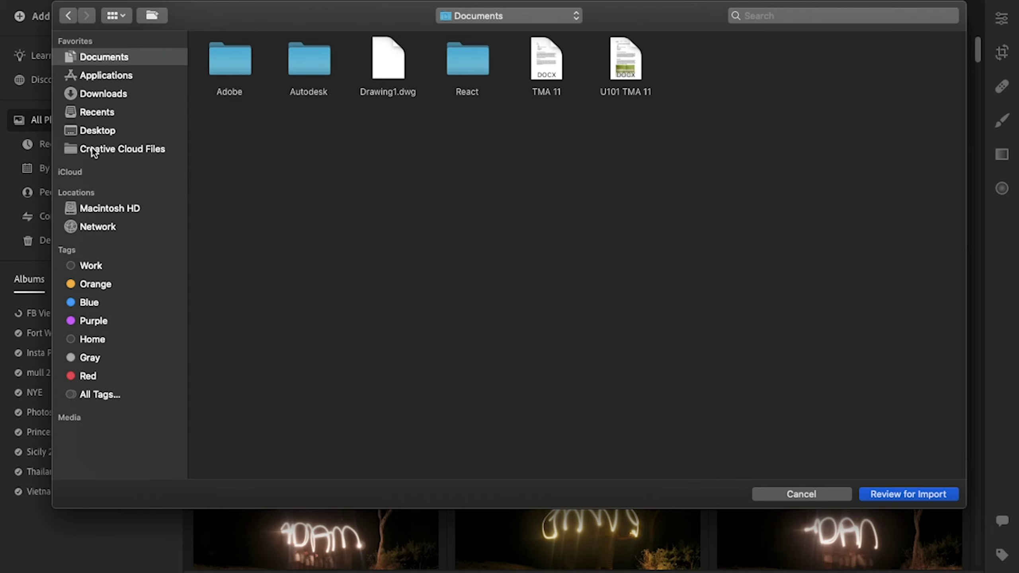
click(90, 95)
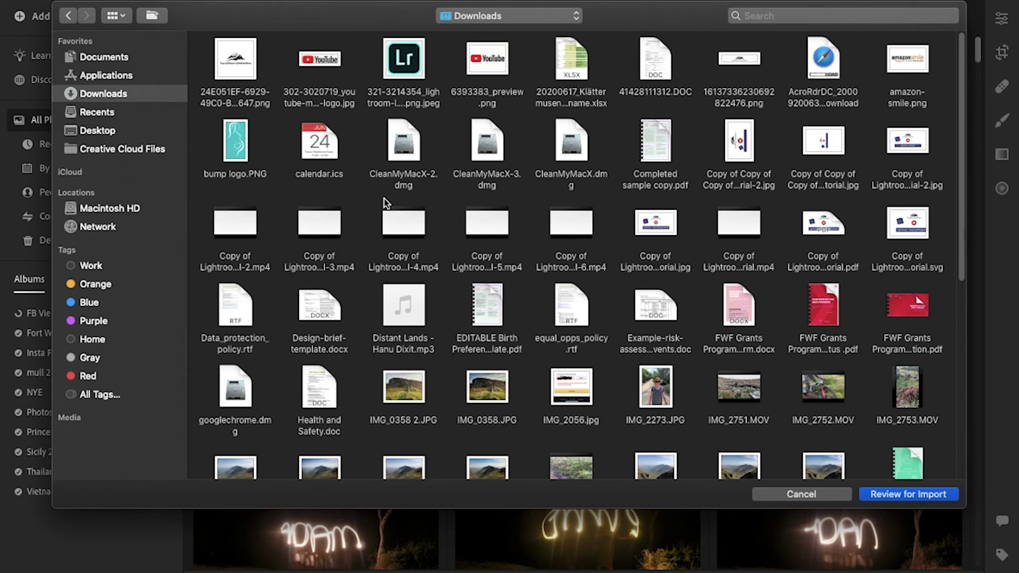
scroll(654, 296, down, 3)
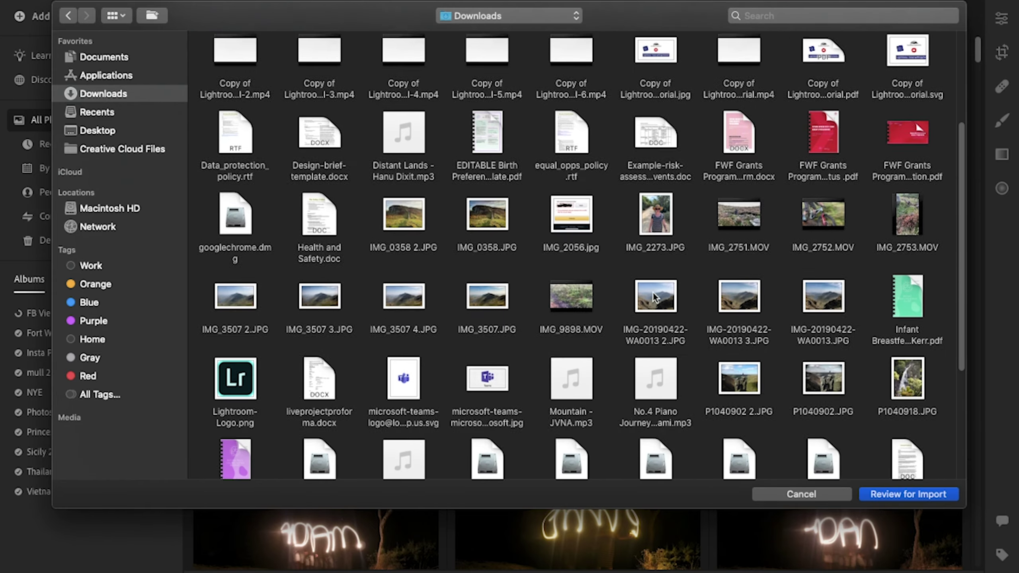
scroll(653, 296, down, 2)
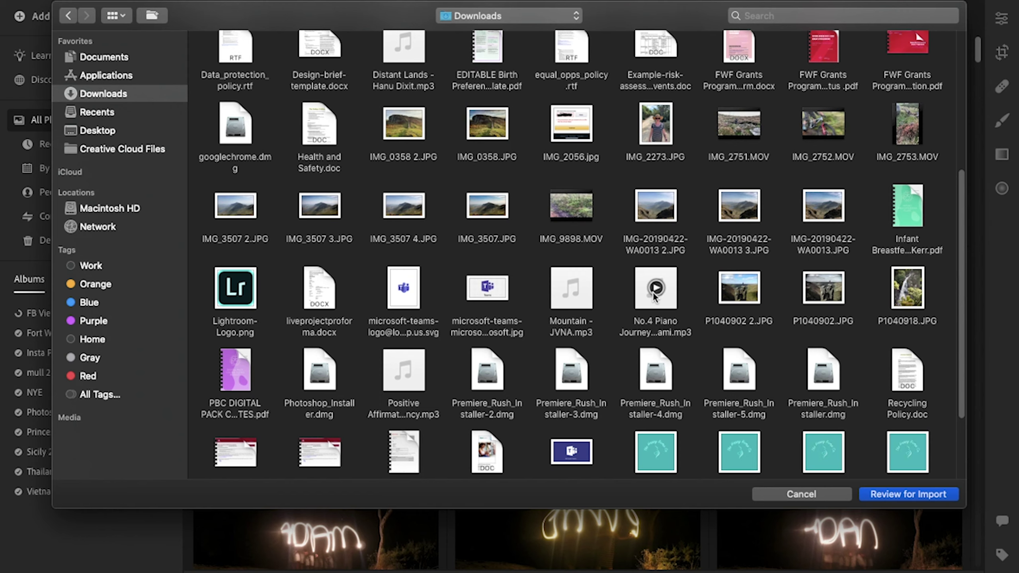
click(745, 291)
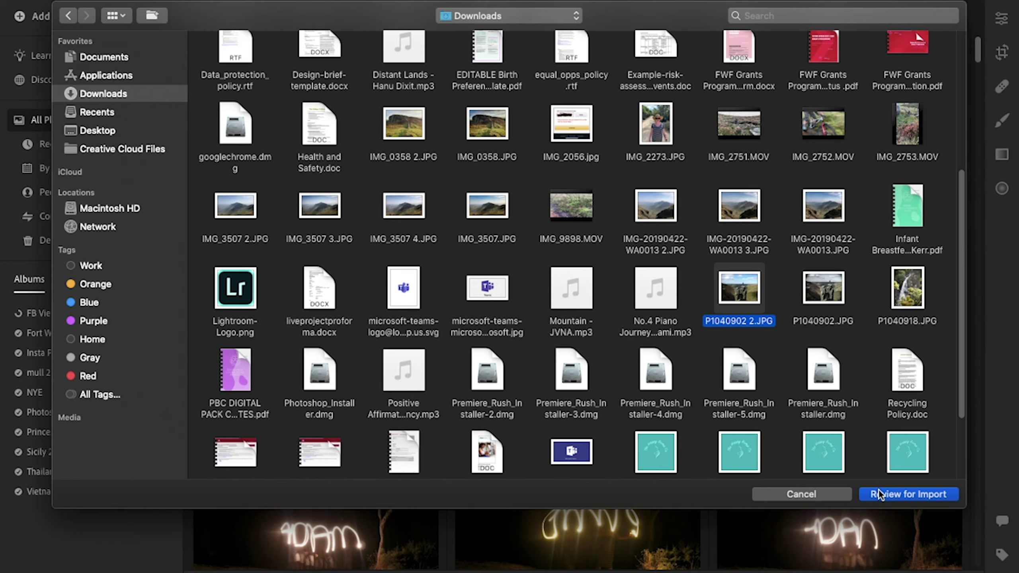
click(902, 495)
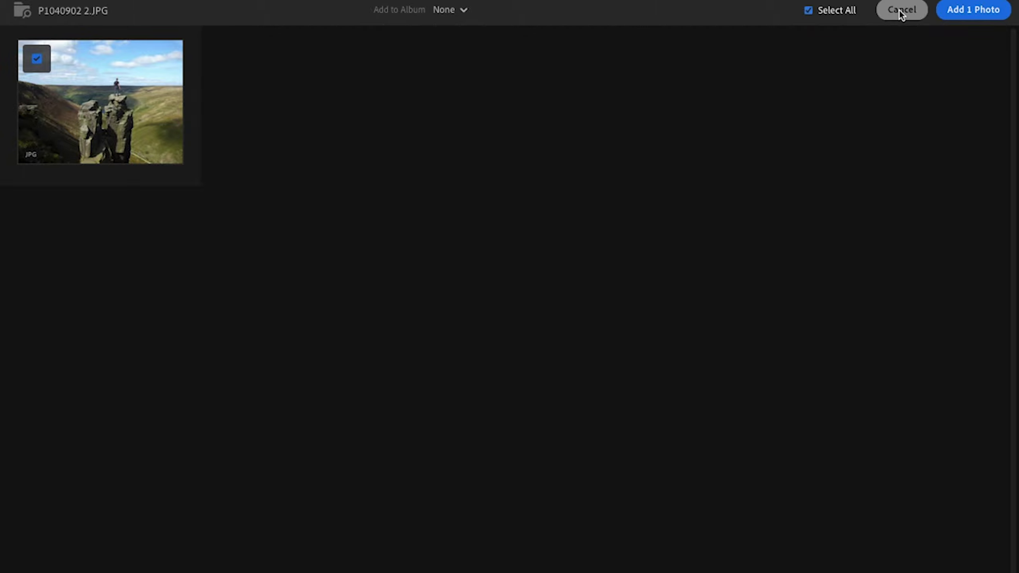
click(900, 8)
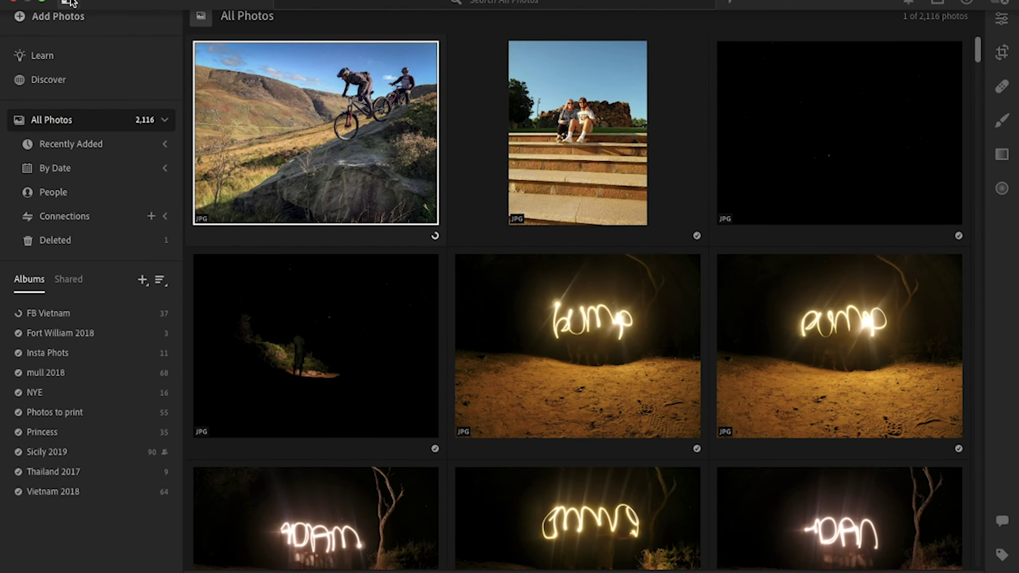
Step: Select IMG_0358 2.JPG, P1040902 2.JPG and P1040918.JPG in Downloads and send them to import review
click(20, 19)
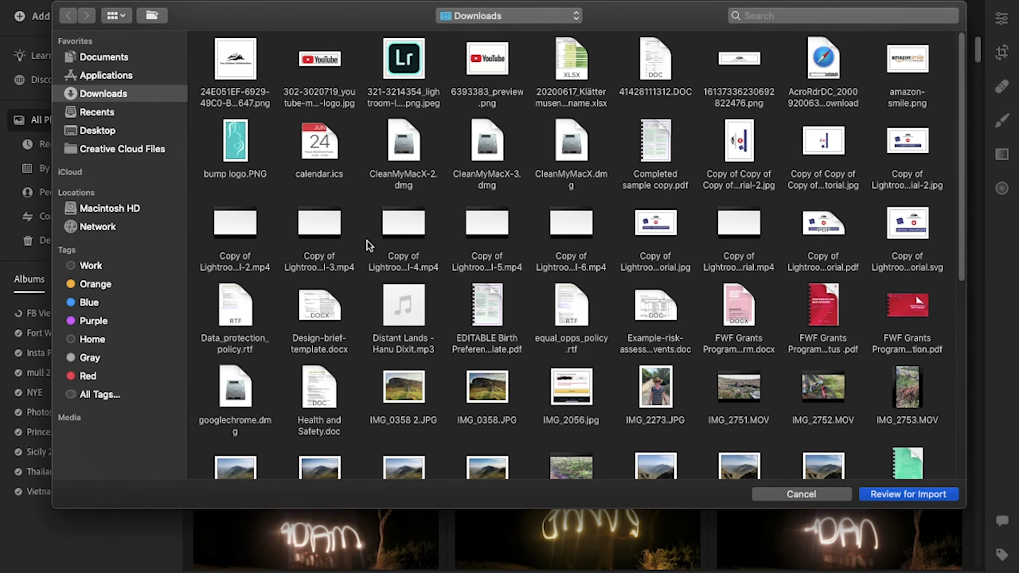
scroll(366, 239, down, 5)
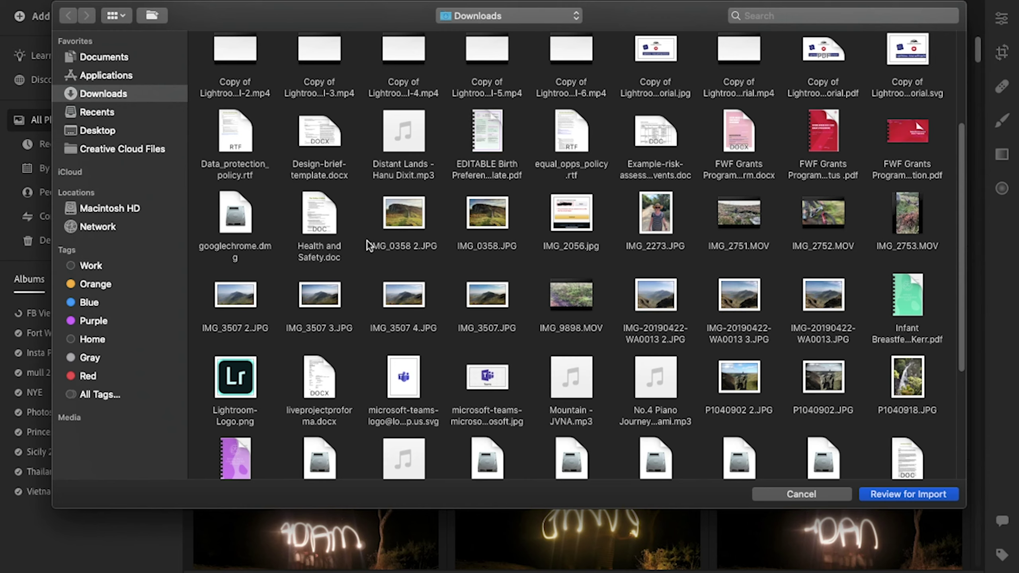
click(404, 215)
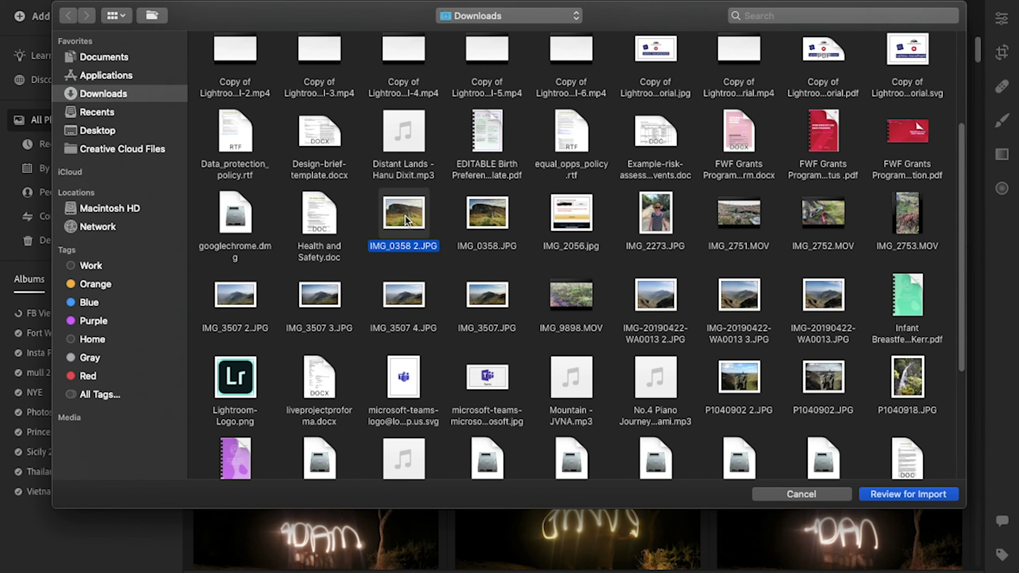
super+click(489, 218)
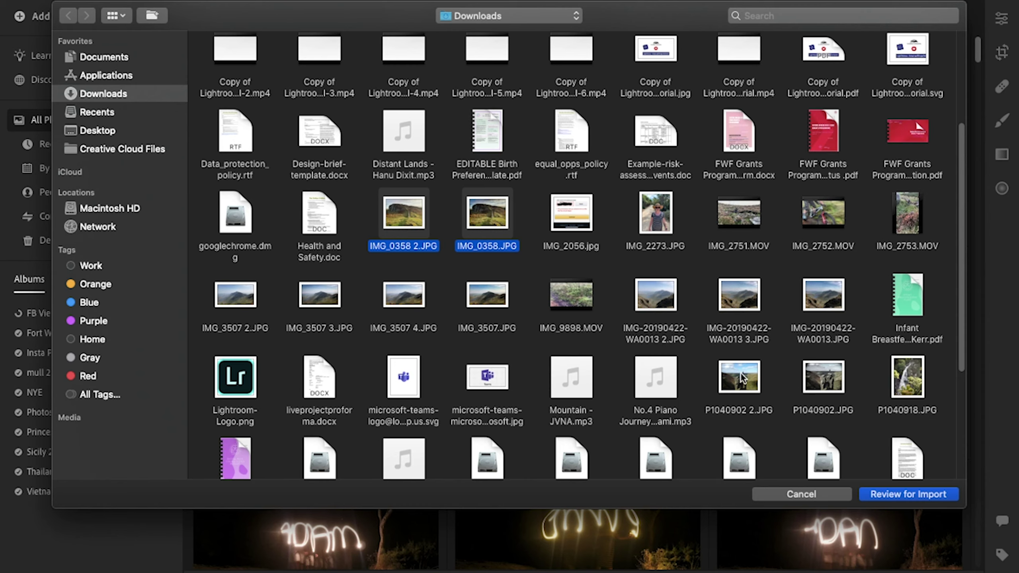
super+click(495, 225)
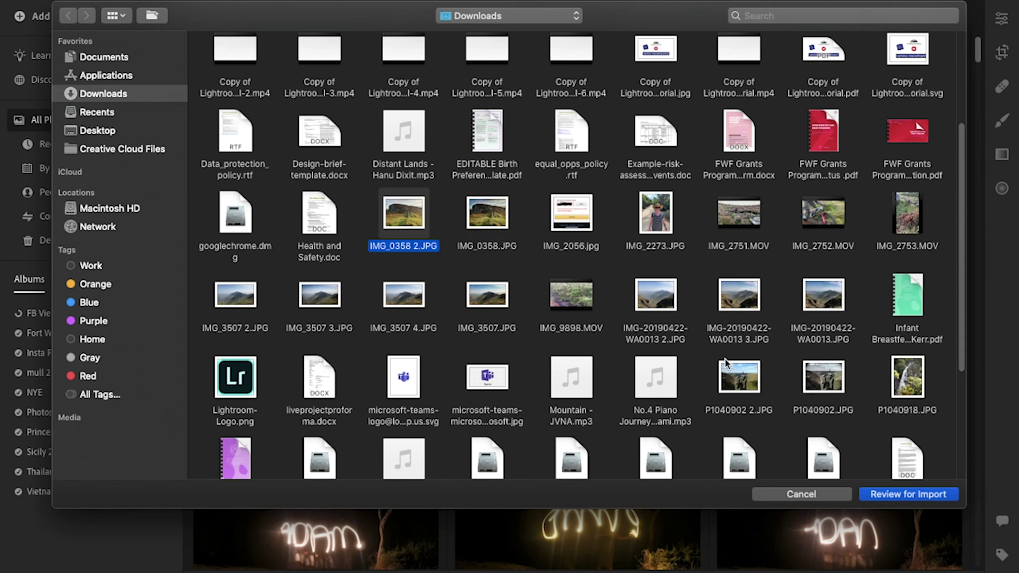
super+click(746, 387)
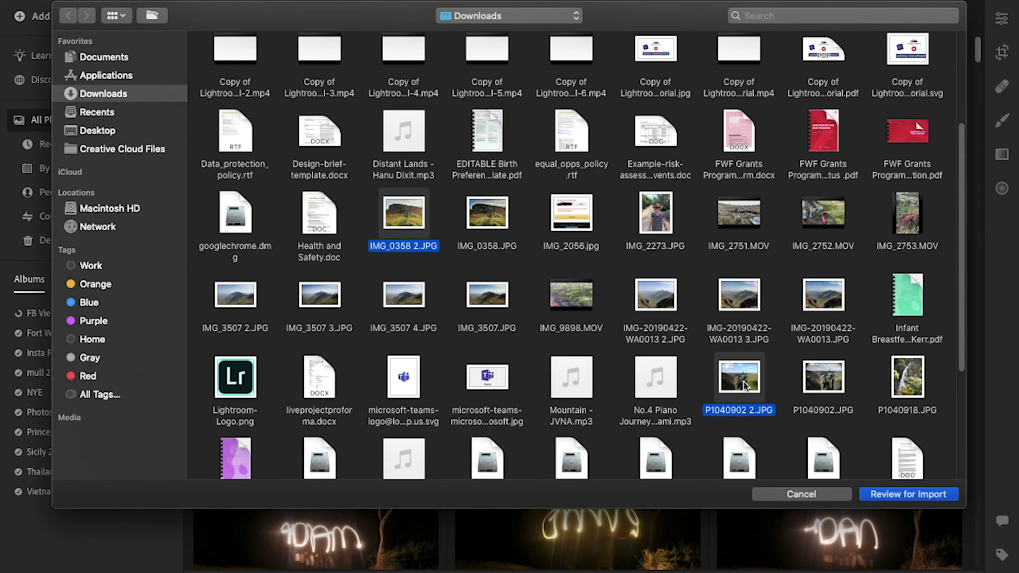
super+click(915, 386)
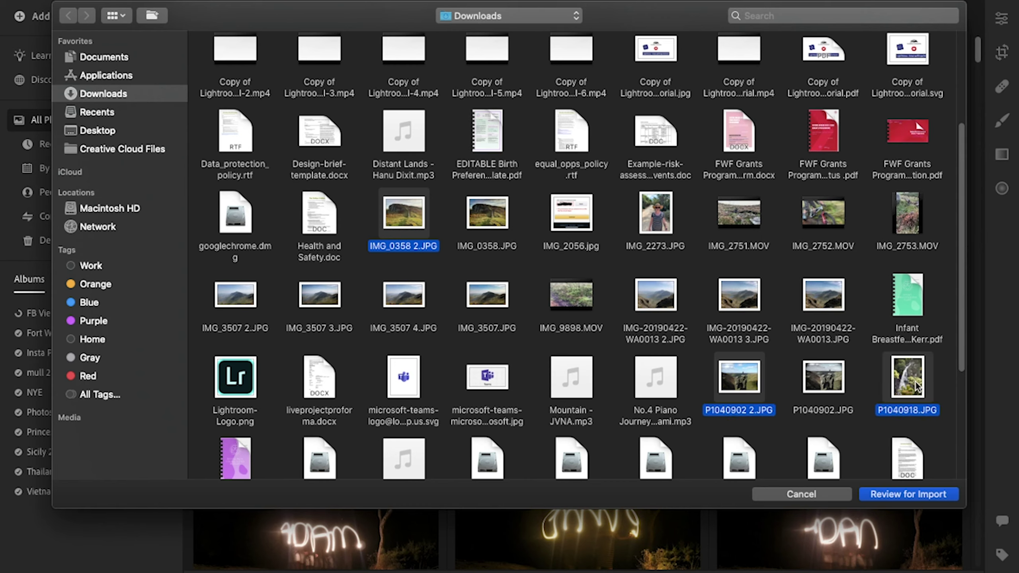
click(887, 494)
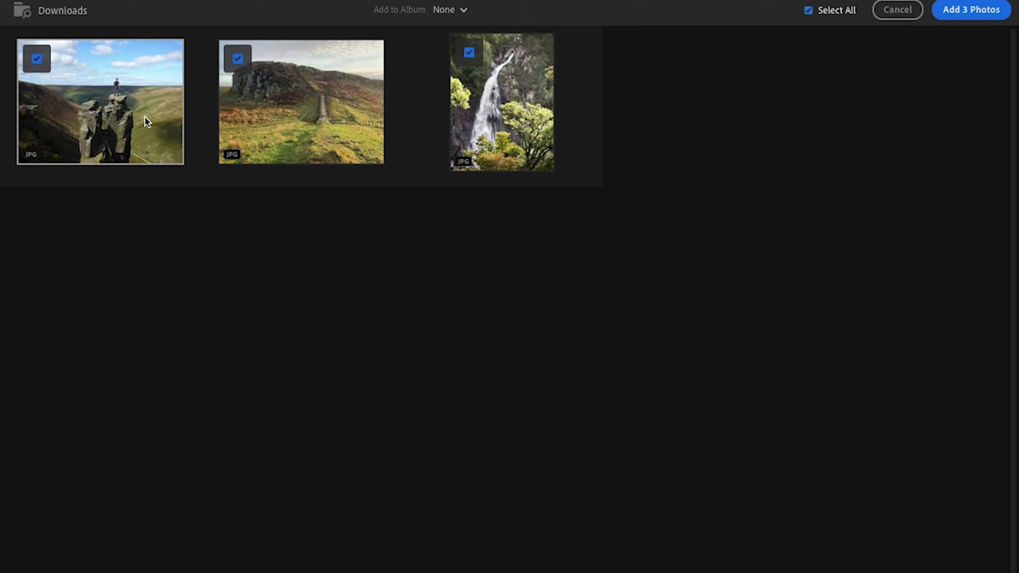
Step: Import all three checked photos, leaving the album set to None
click(38, 61)
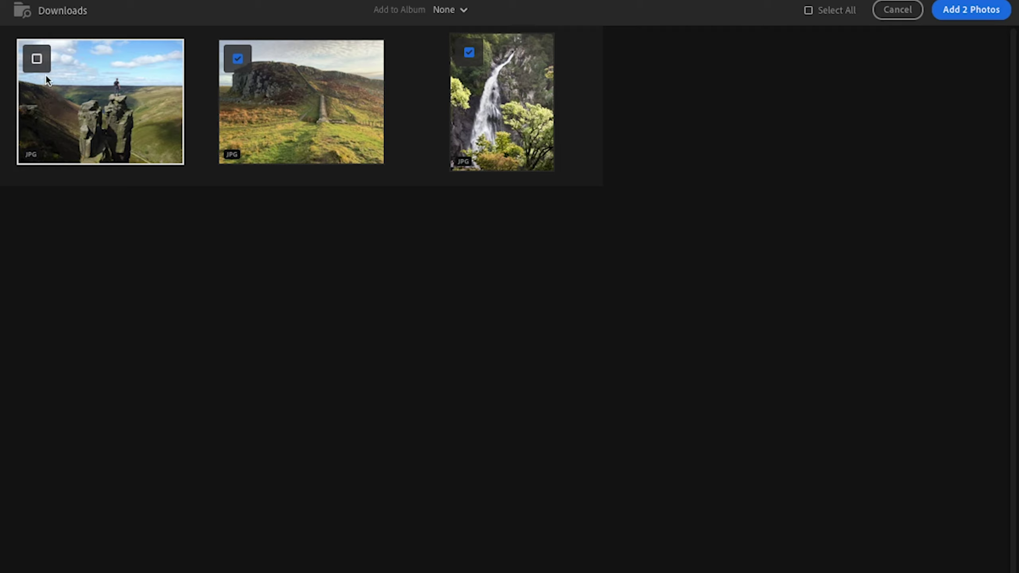
click(38, 61)
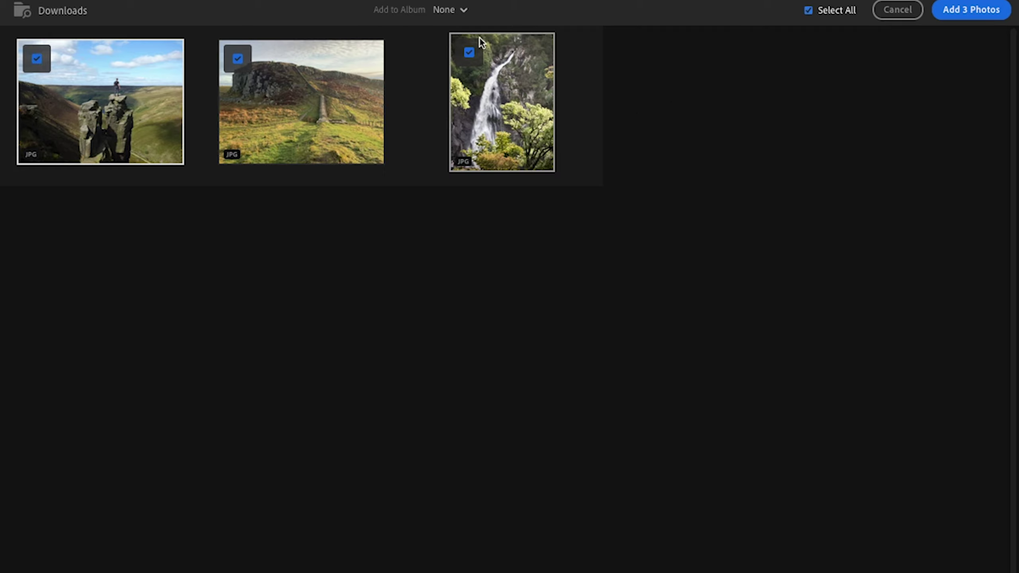
click(448, 16)
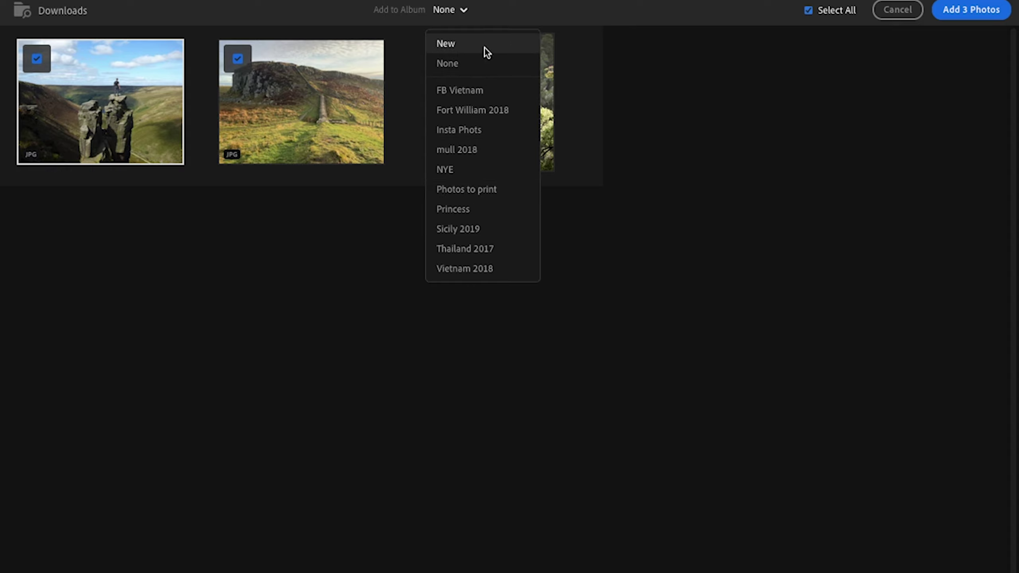
click(628, 64)
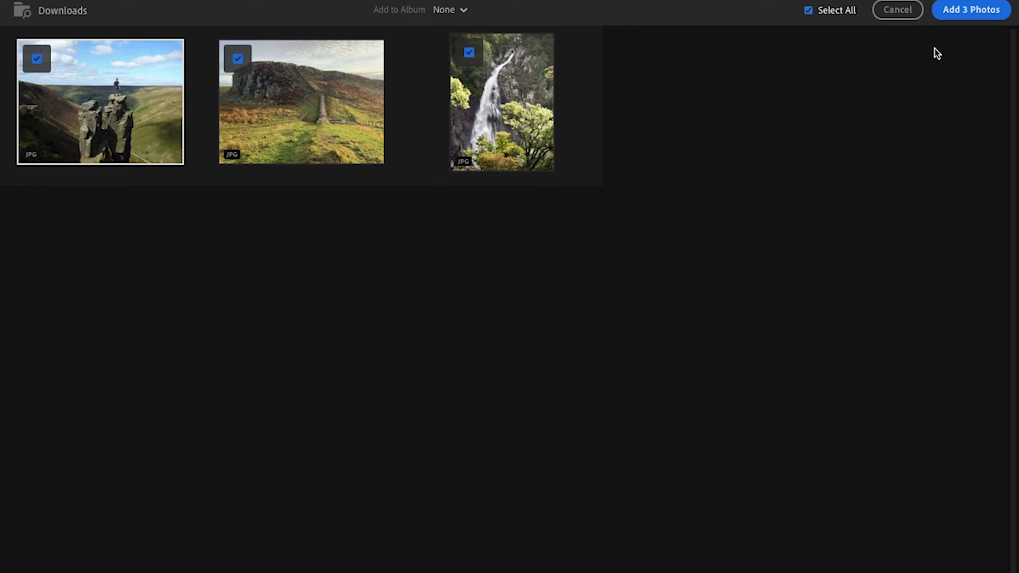
click(978, 16)
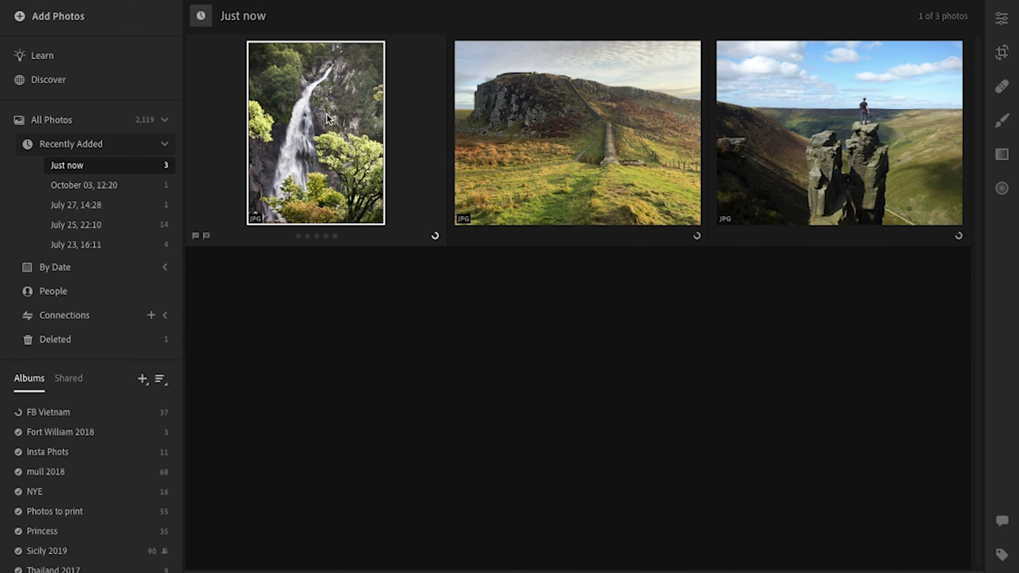
Step: View the waterfall photo from Just now large, then switch to All Photos
mouse_move(316, 133)
double_click(328, 143)
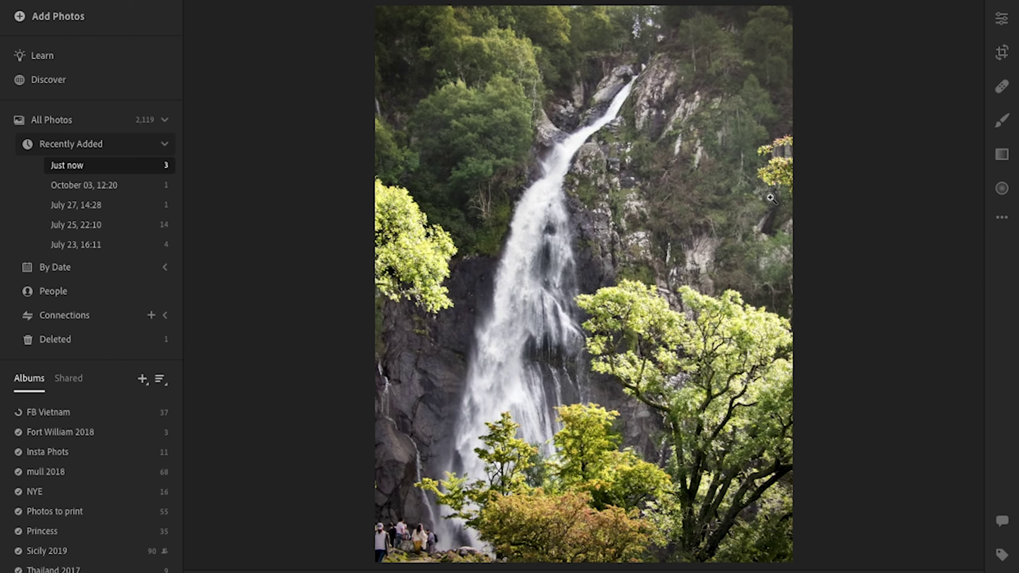
click(51, 119)
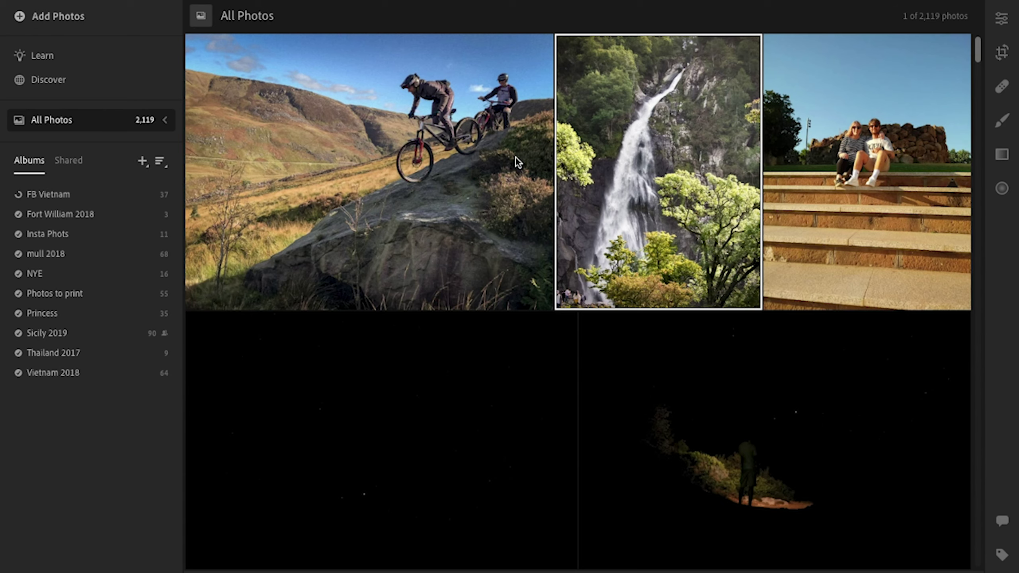
Step: Show the waterfall photo on its own and bring up its Share options
double_click(672, 136)
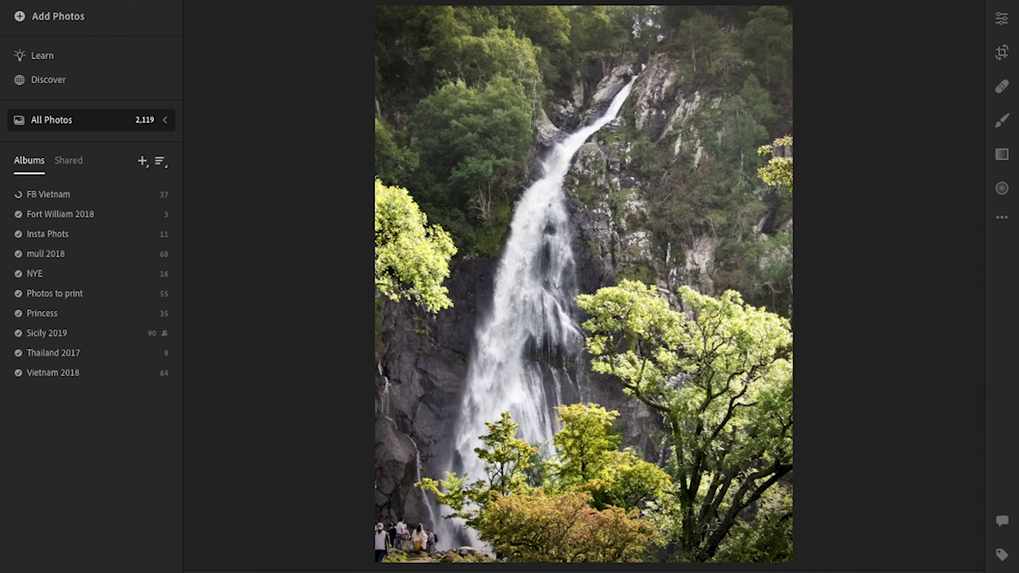
click(955, 4)
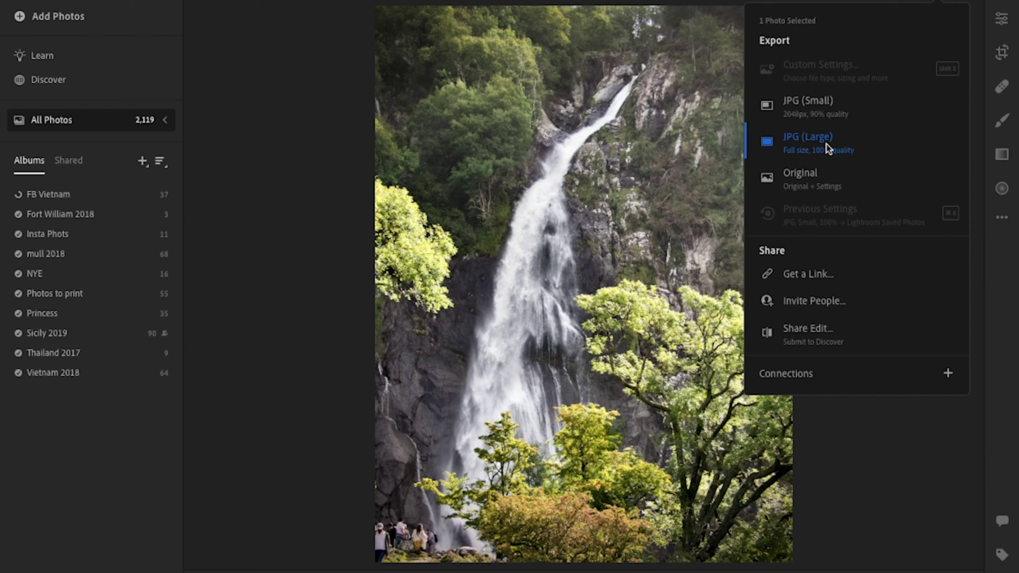
Step: Pick an export option in Share and save the waterfall photo to the Desktop folder
click(802, 177)
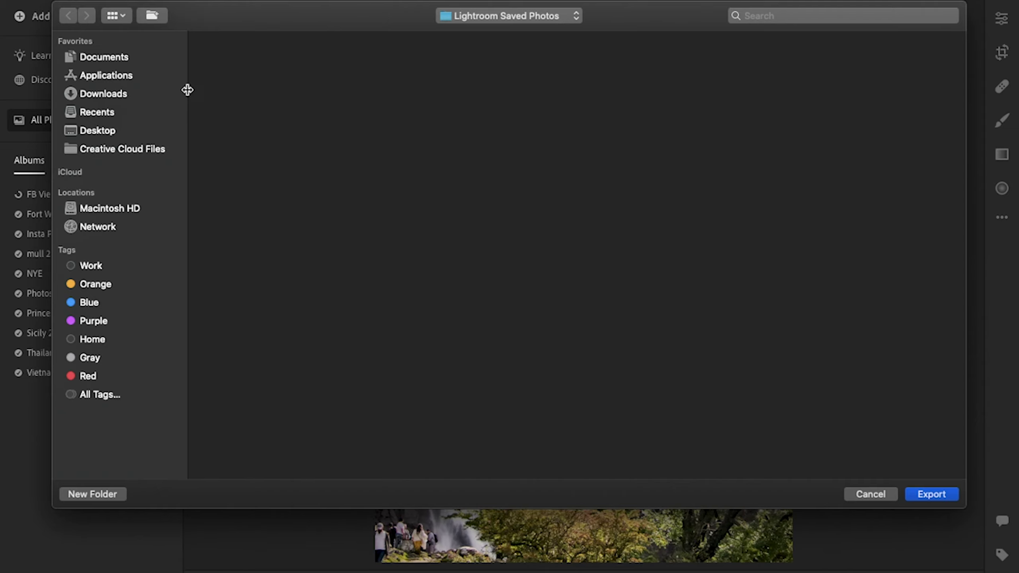
click(86, 129)
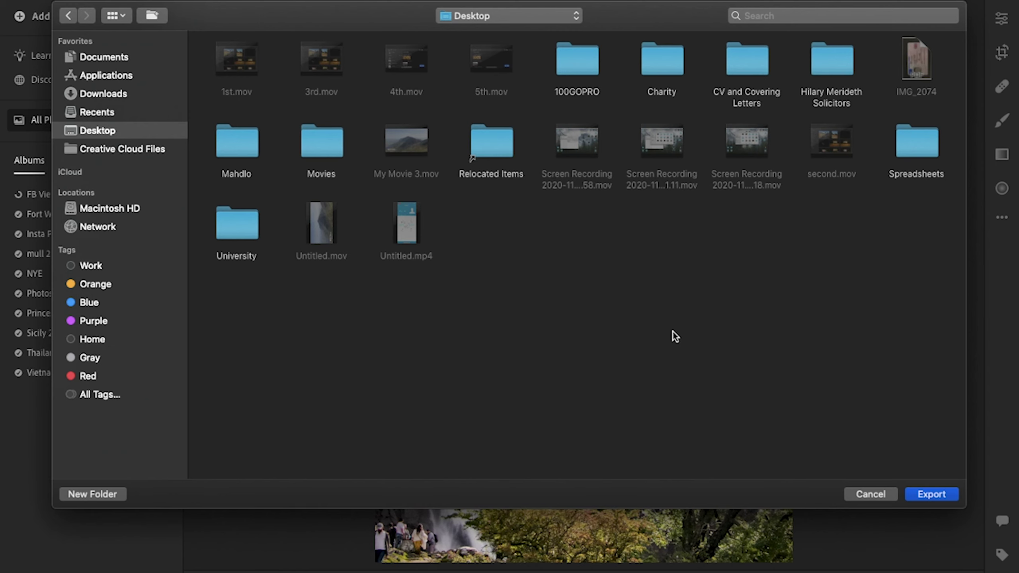
click(929, 497)
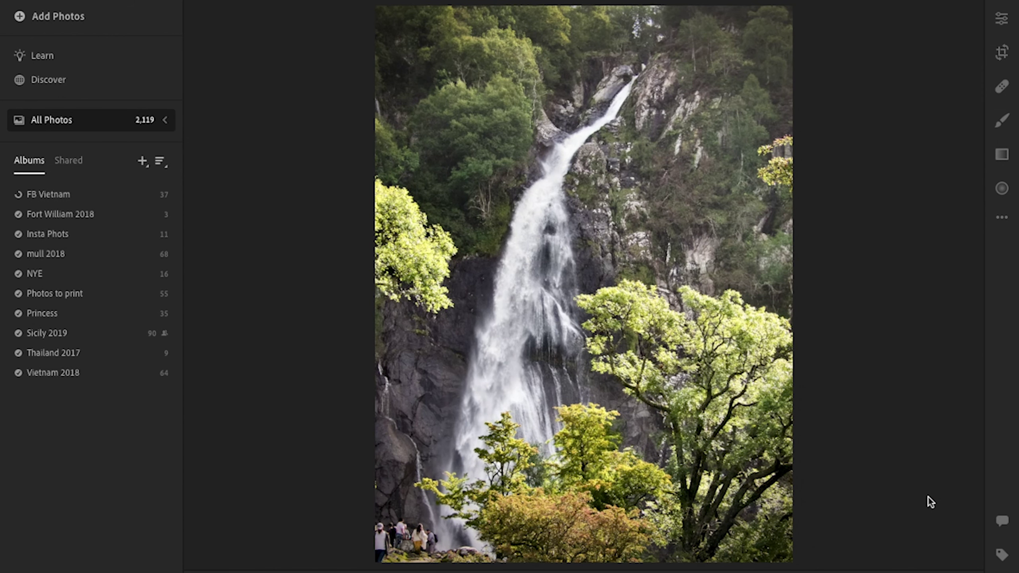